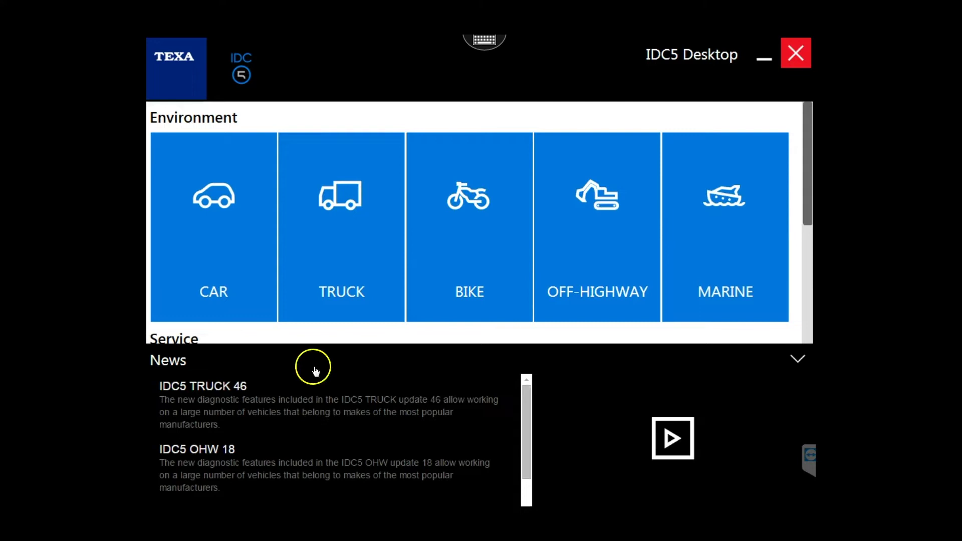
# Collapse the News panel, expand the Settings tile's extra Service options, and scroll back up.
pyautogui.moveTo(527, 401); pyautogui.dragTo(525, 445)
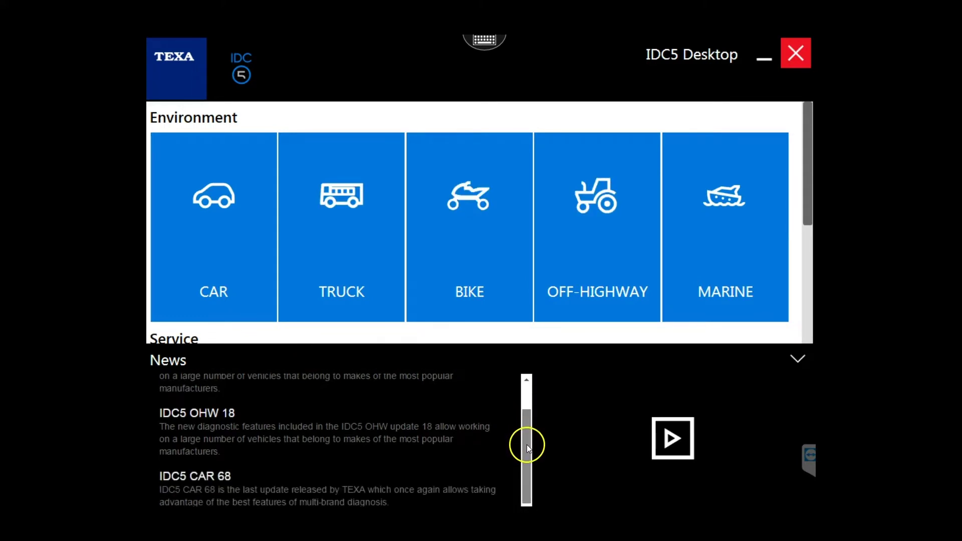
pyautogui.click(796, 360)
pyautogui.moveTo(804, 224); pyautogui.dragTo(809, 305)
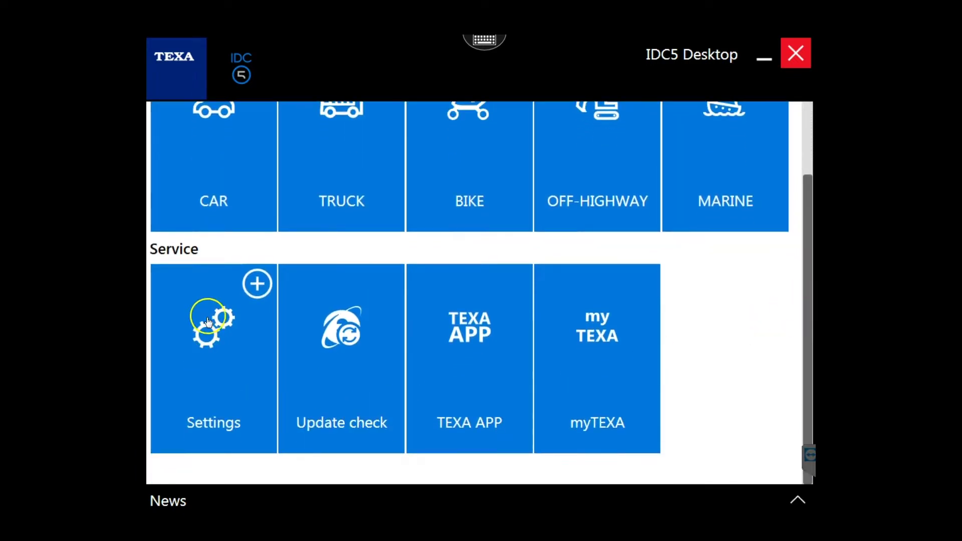
pyautogui.click(257, 284)
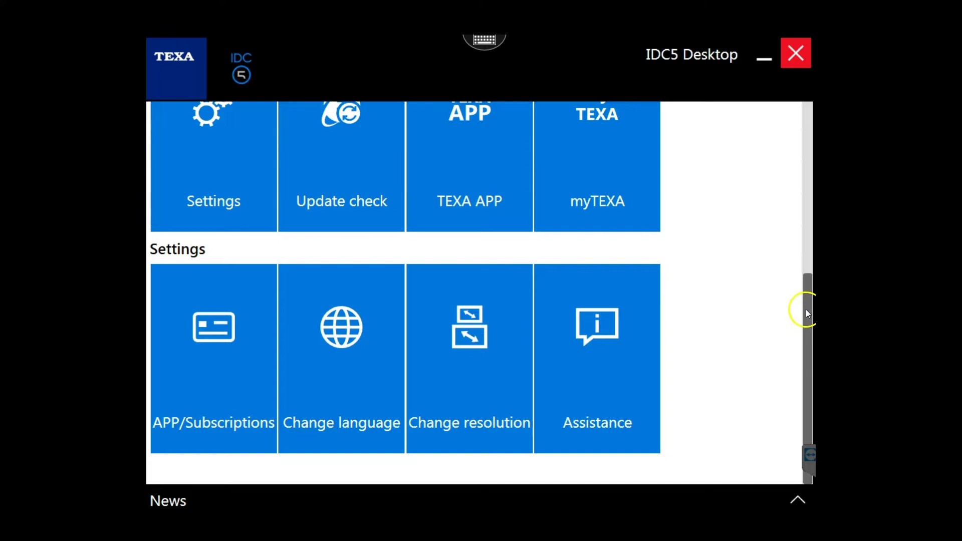
pyautogui.moveTo(806, 313); pyautogui.dragTo(785, 241)
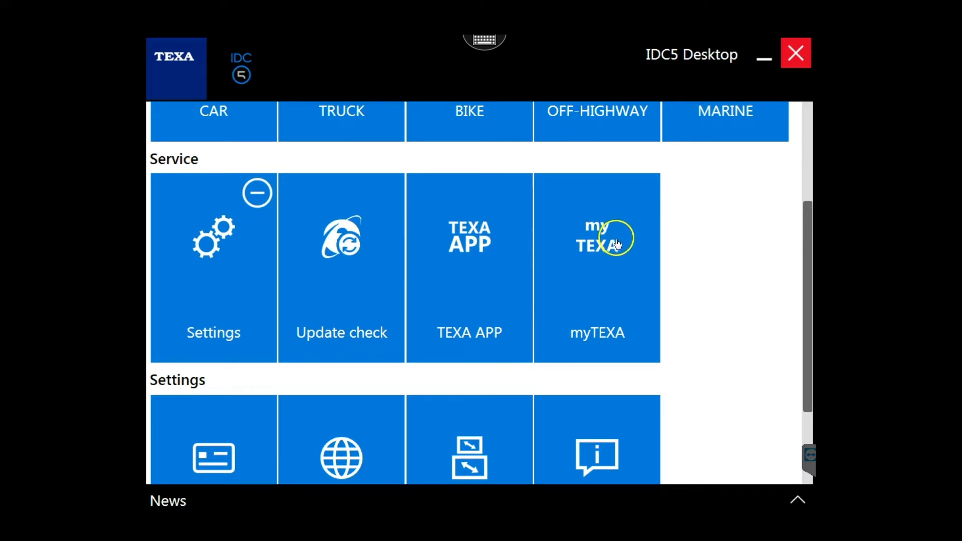
pyautogui.scroll(2, 809, 244)
pyautogui.moveTo(809, 244); pyautogui.dragTo(806, 160)
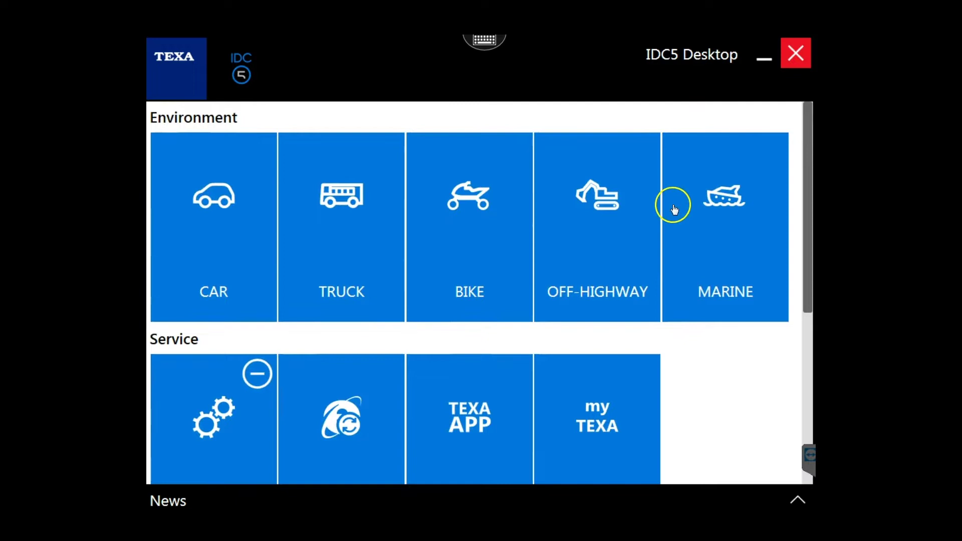
pyautogui.click(727, 223)
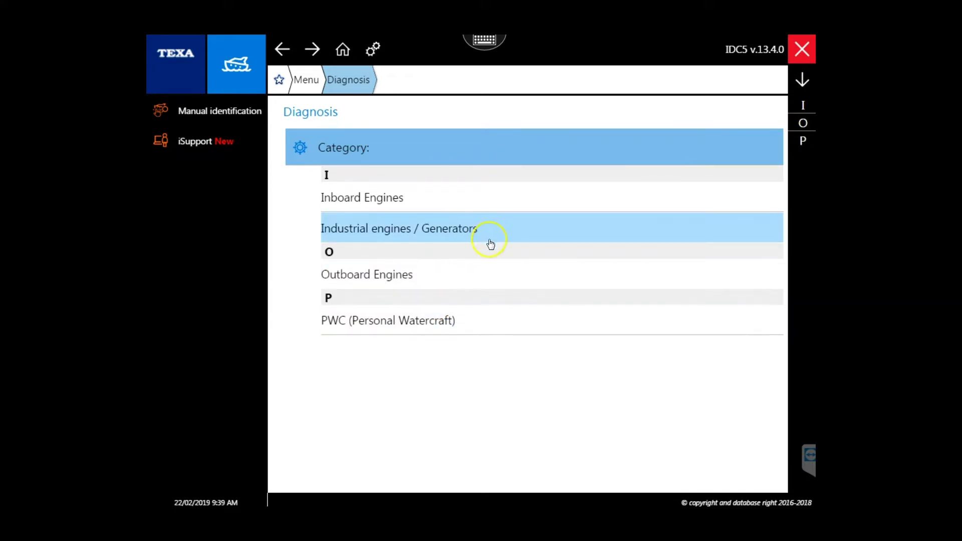
# Select Inboard Engines and scroll the Make list toward the makes starting with M.
pyautogui.click(425, 196)
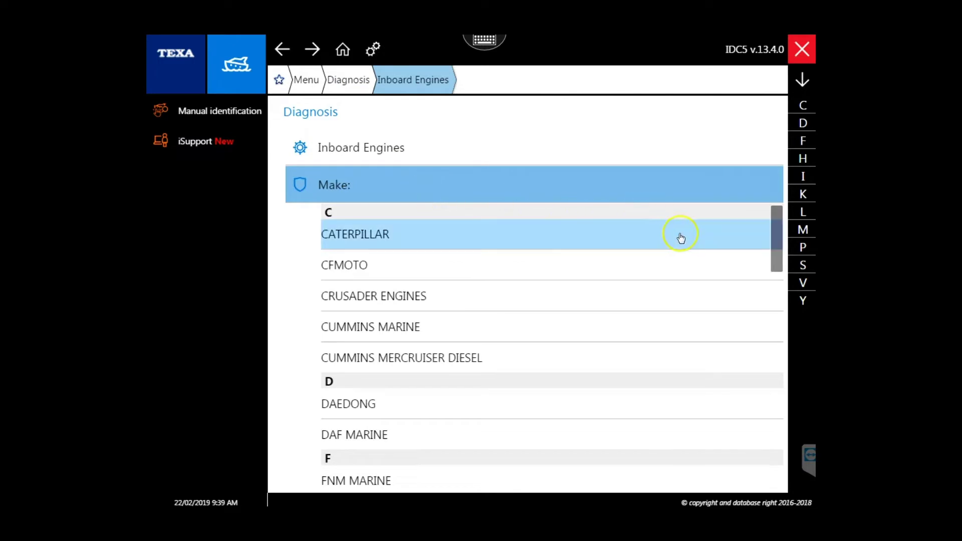
pyautogui.moveTo(775, 215); pyautogui.dragTo(777, 429)
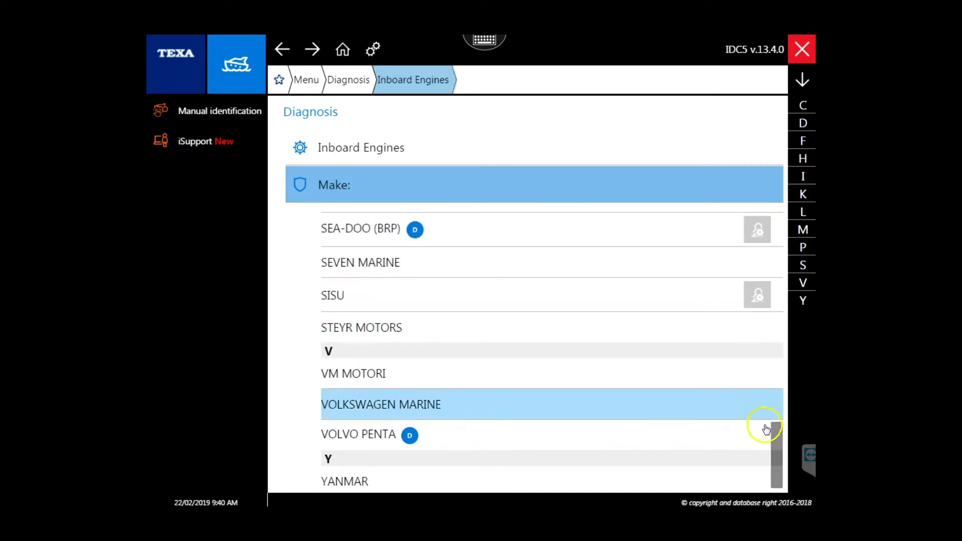
pyautogui.moveTo(777, 433); pyautogui.dragTo(808, 113)
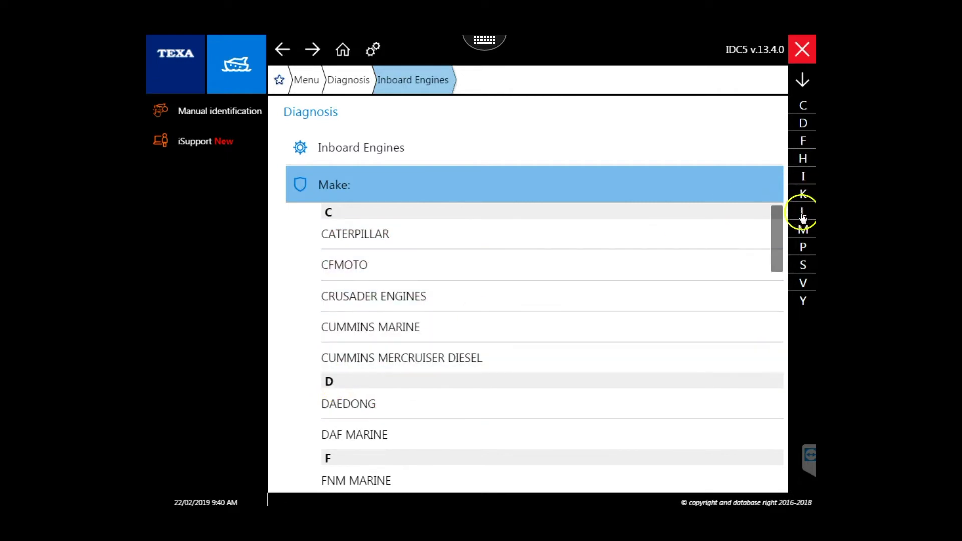
# Choose MERCRUISER from the M makes and scroll the models down to 350 MAG MPI.
pyautogui.click(802, 230)
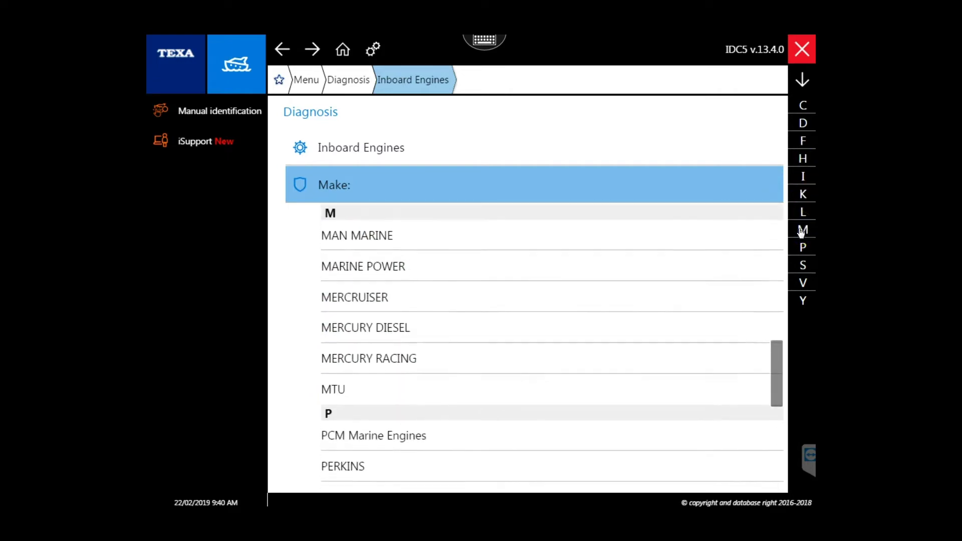
pyautogui.click(680, 291)
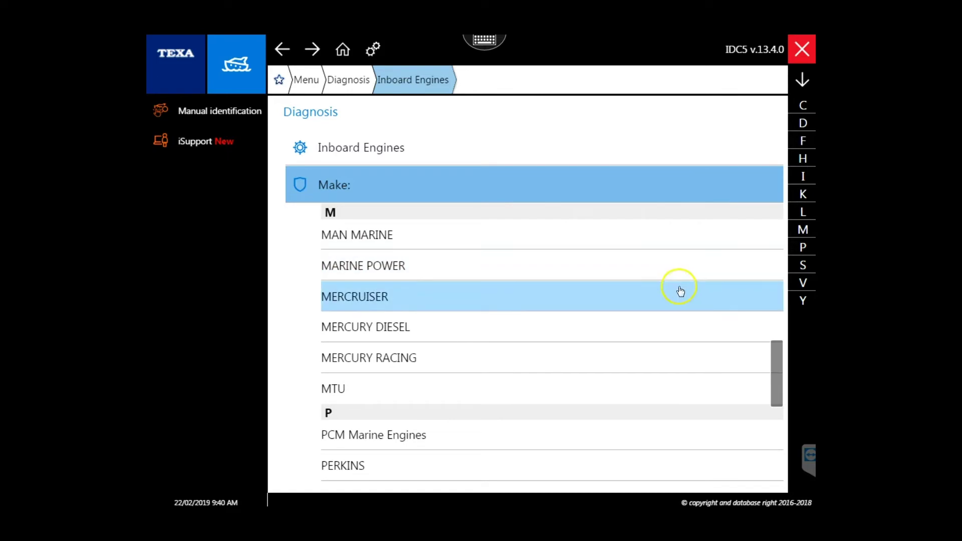
pyautogui.click(446, 300)
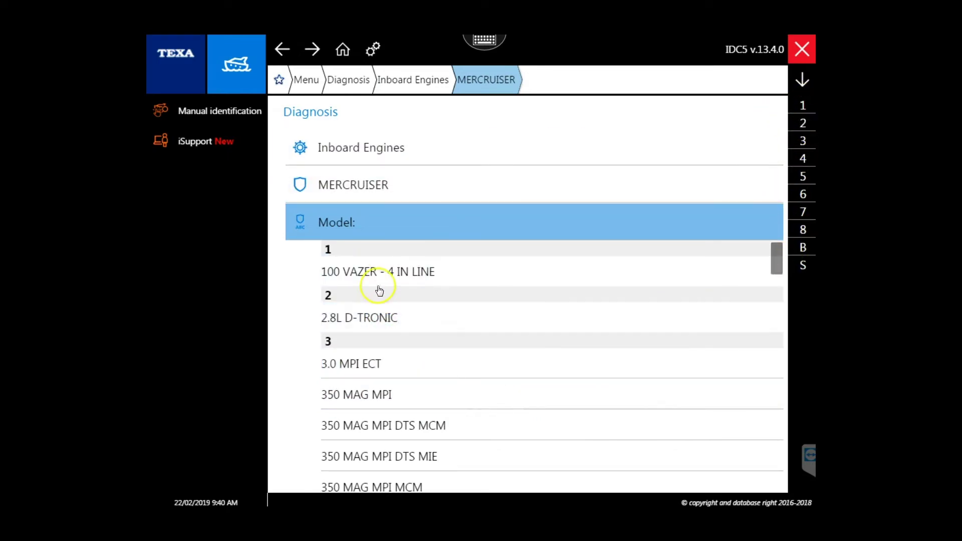
pyautogui.scroll(-2, 424, 306)
pyautogui.scroll(-2, 451, 315)
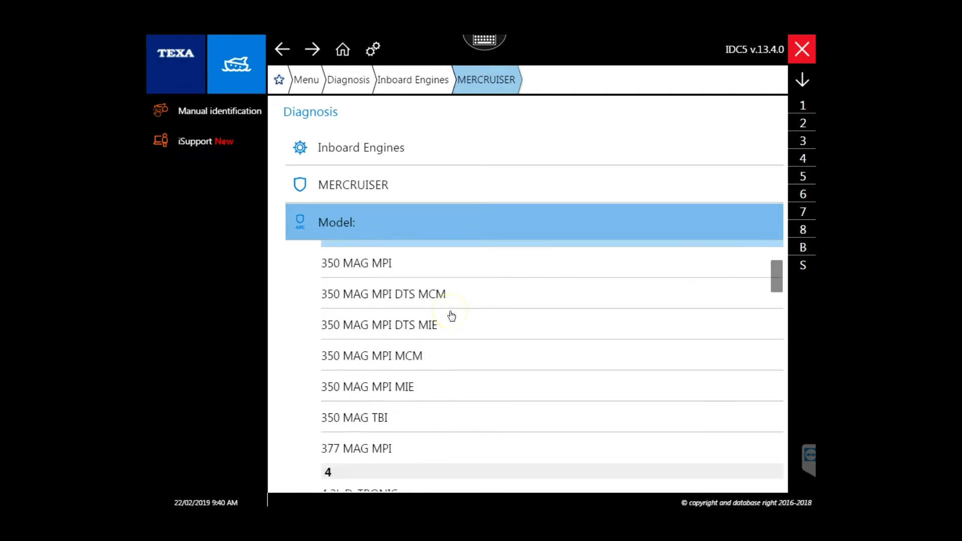
pyautogui.scroll(-2, 410, 299)
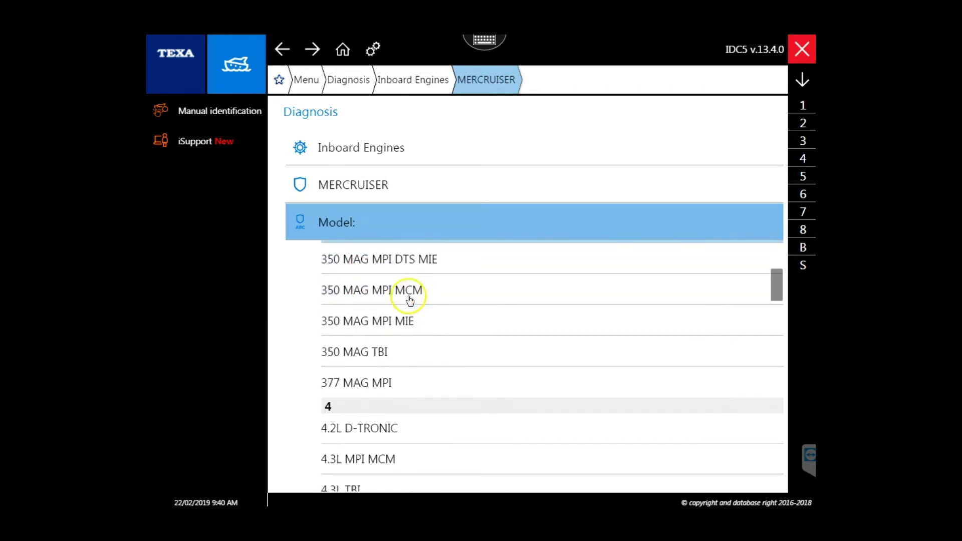
# Select the 350 MAG MPI MCM model with the 5700 i.e. engine.
pyautogui.click(460, 292)
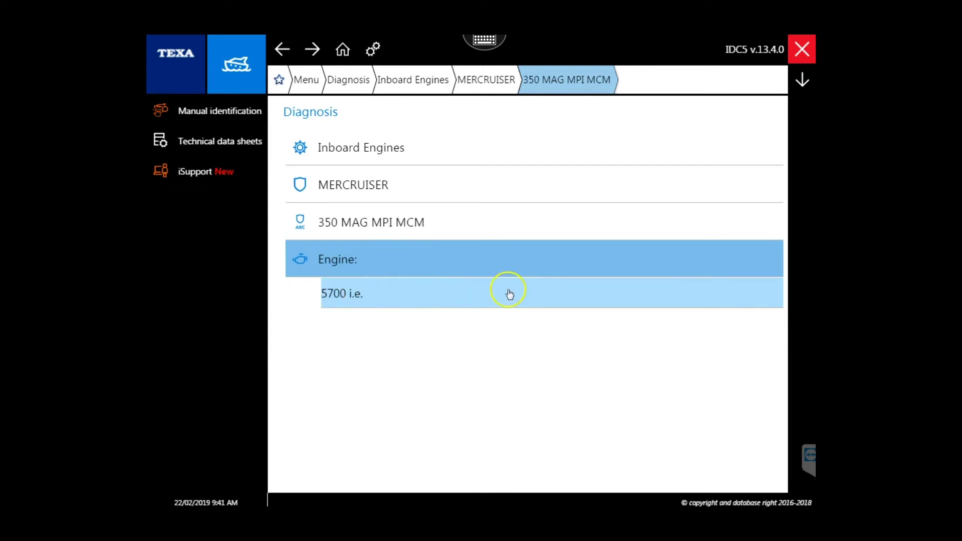
pyautogui.click(510, 295)
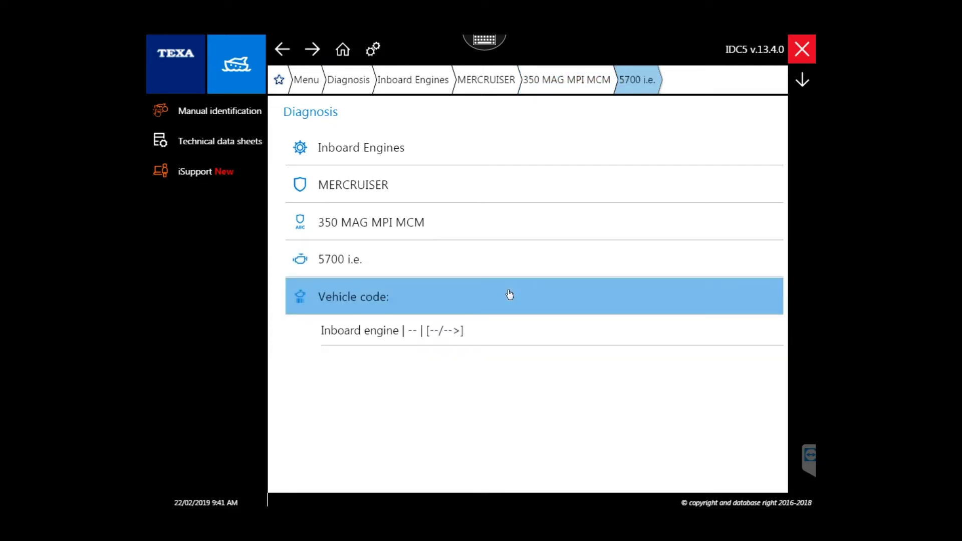
# Pick the Inboard engine vehicle code and expand Petrol injection under Diagnosis by system.
pyautogui.click(490, 334)
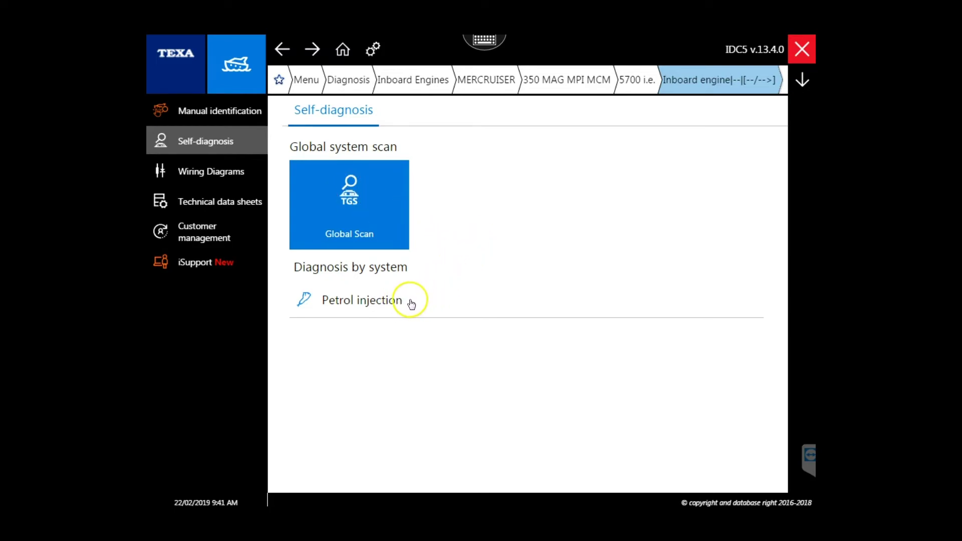
pyautogui.click(487, 303)
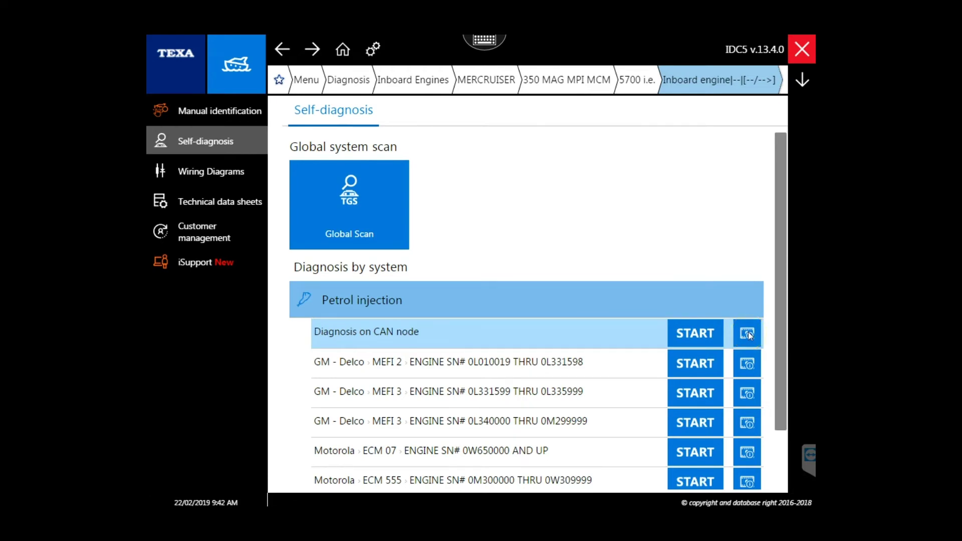
pyautogui.click(714, 333)
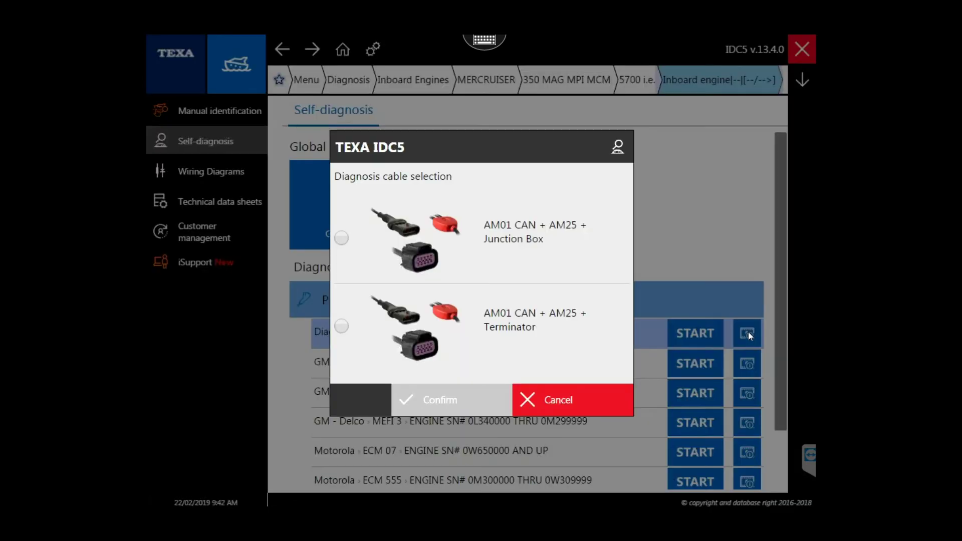
pyautogui.click(342, 326)
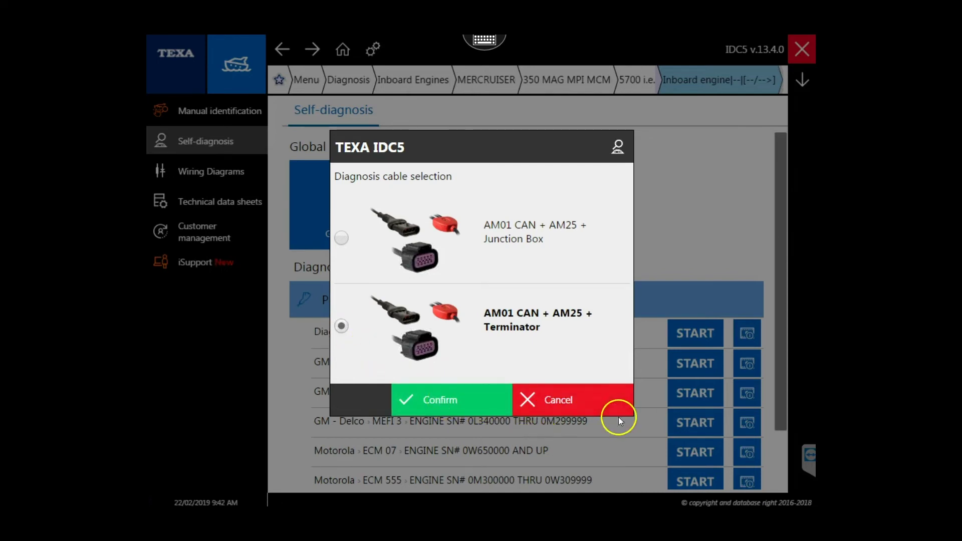
pyautogui.click(585, 399)
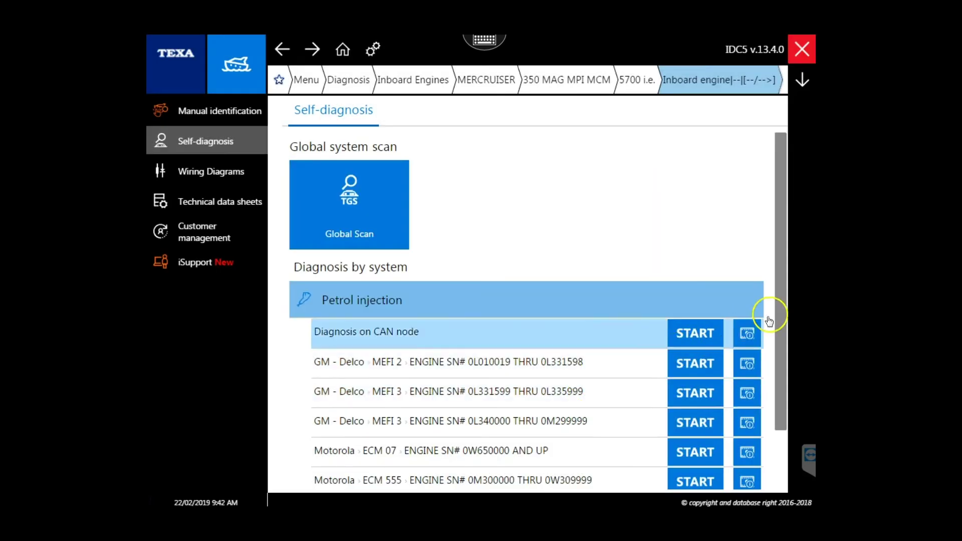
pyautogui.scroll(-3, 778, 299)
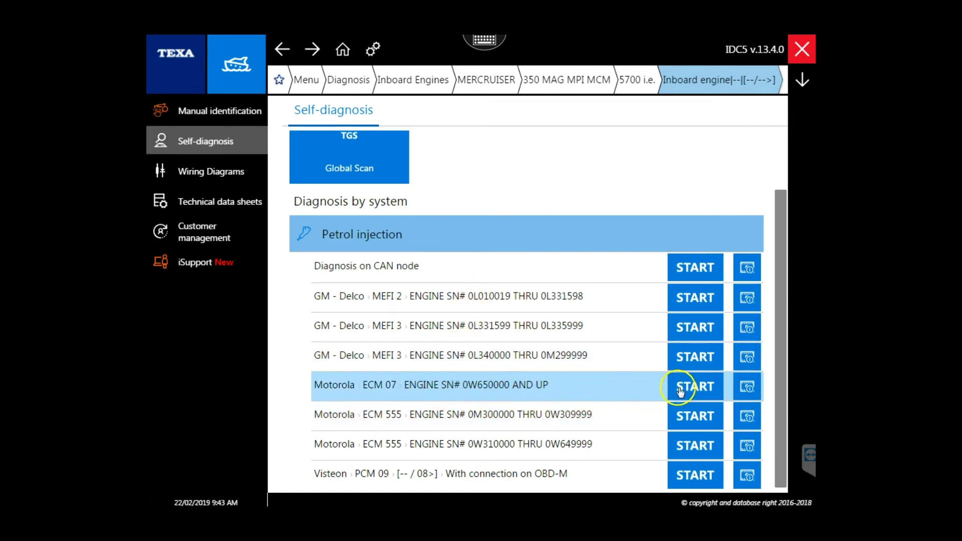
pyautogui.click(748, 387)
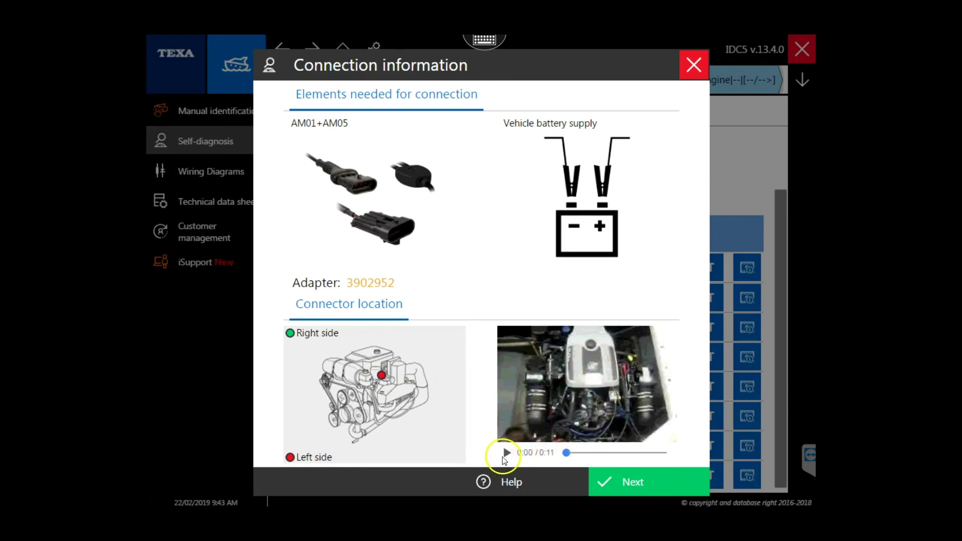
pyautogui.click(507, 453)
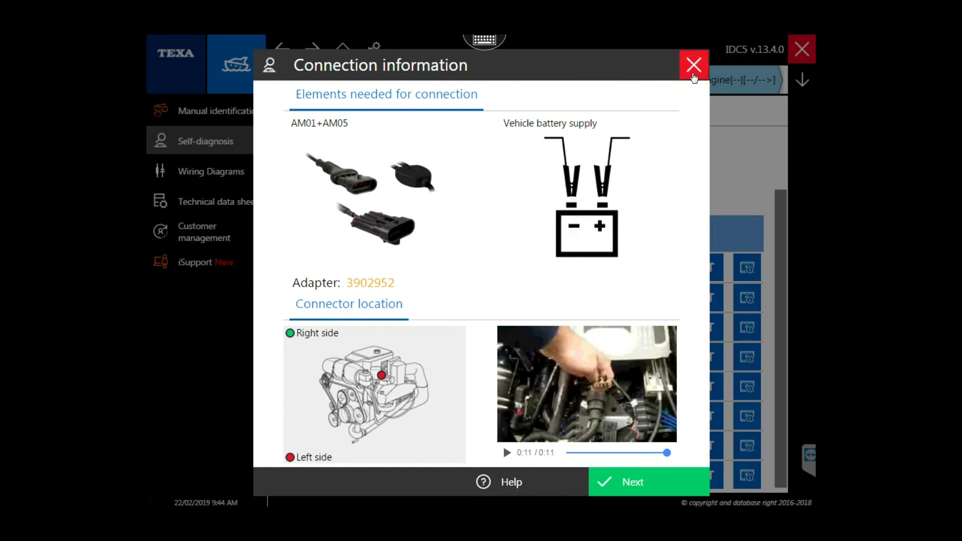
pyautogui.click(693, 75)
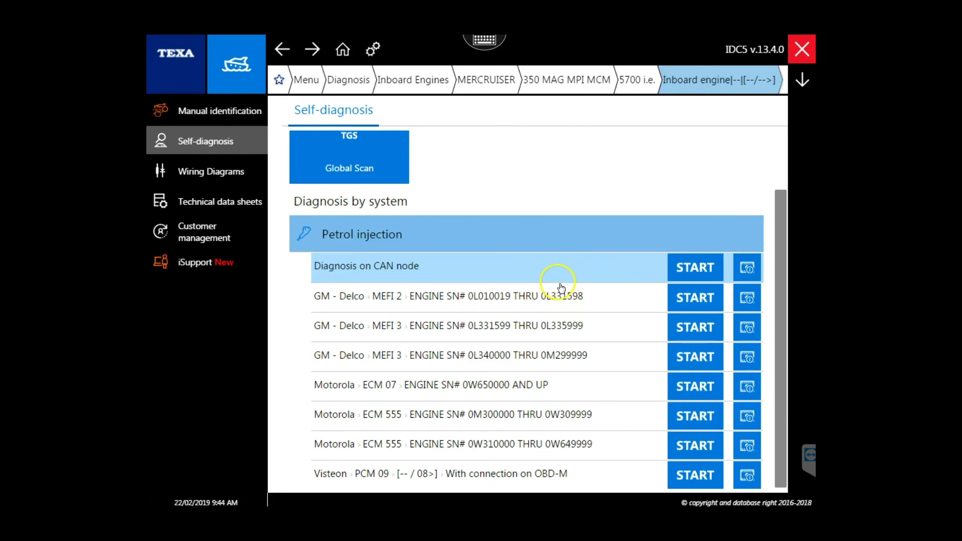
pyautogui.click(596, 294)
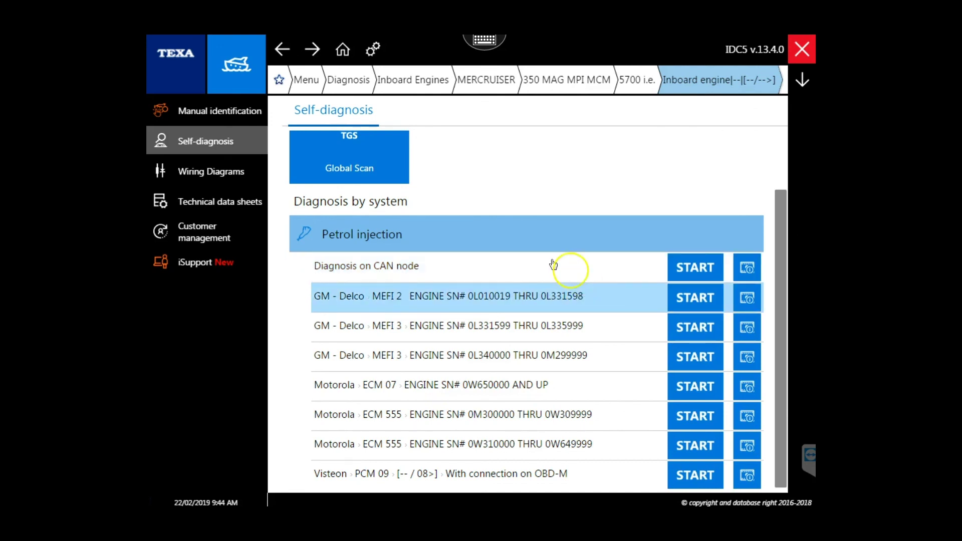
pyautogui.click(510, 257)
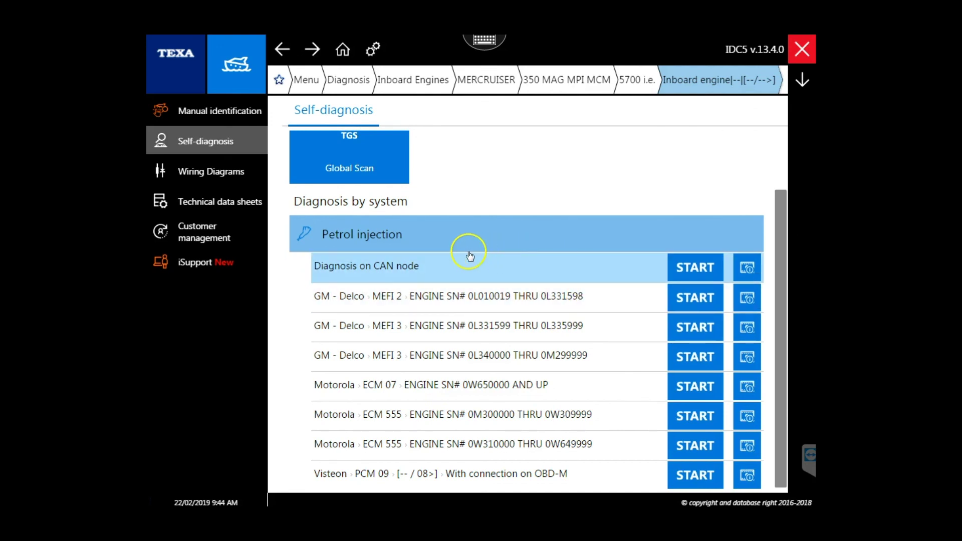